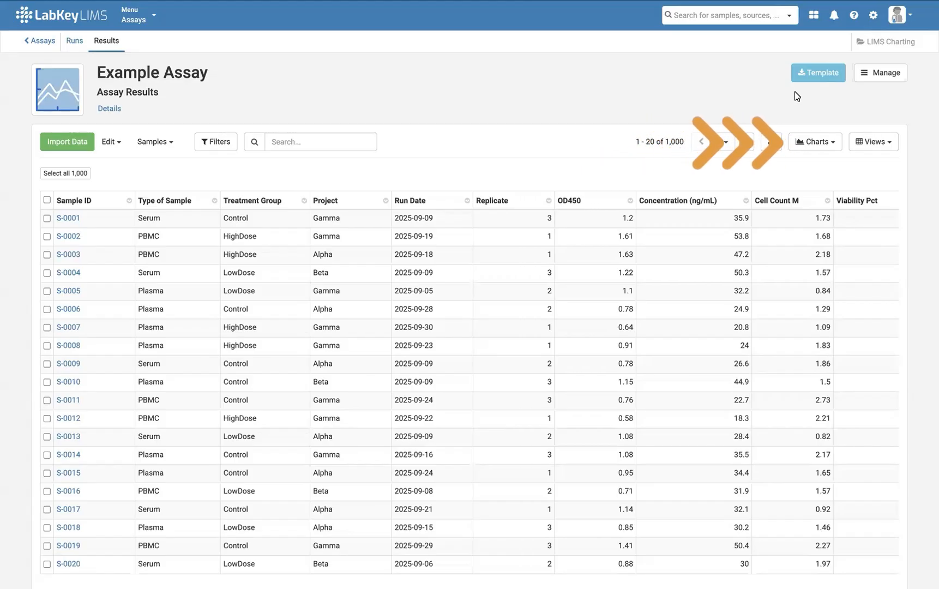
Step: Start a new bar chart from the assay results and name it "Samples by Project & Treatment"
left_click(818, 143)
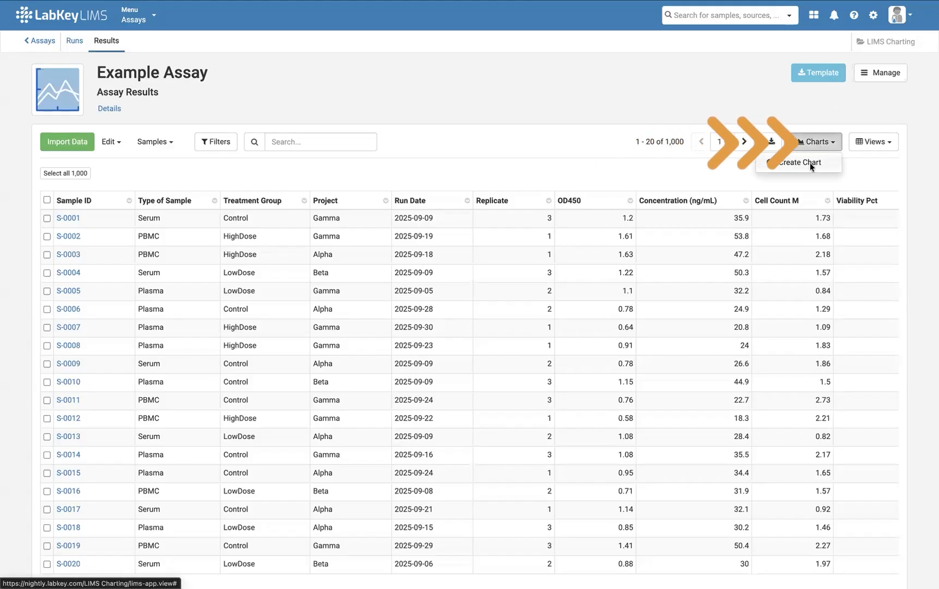
left_click(810, 163)
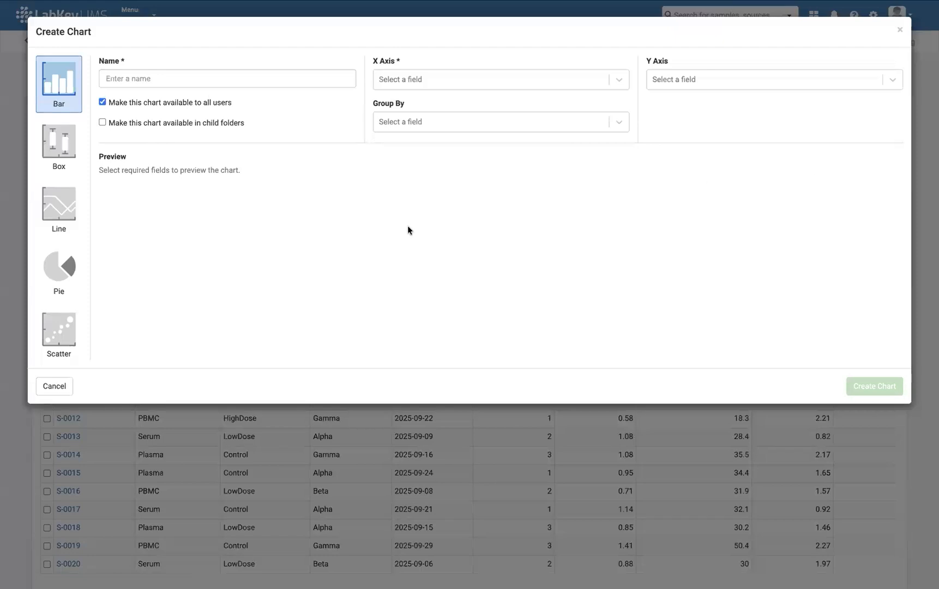
left_click(110, 76)
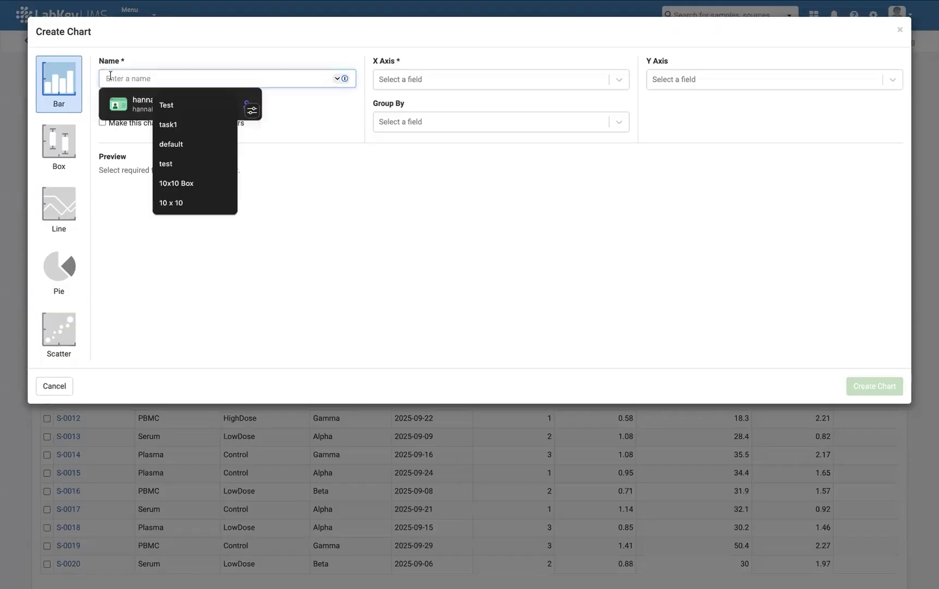
type("Samples by Project & Treatment")
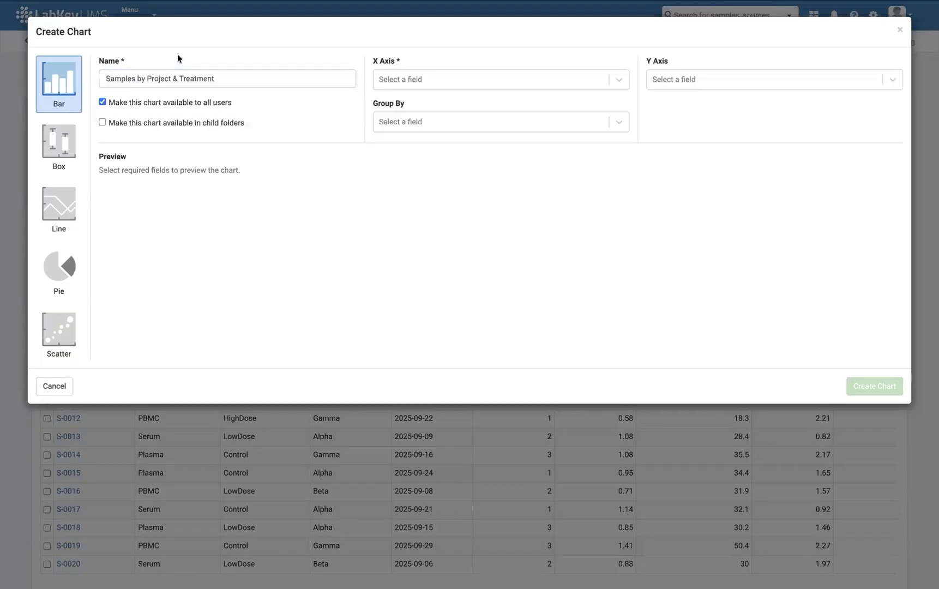
Step: Create the bar chart with Project on the X axis grouped by Treatment Group, and close its display
left_click(622, 82)
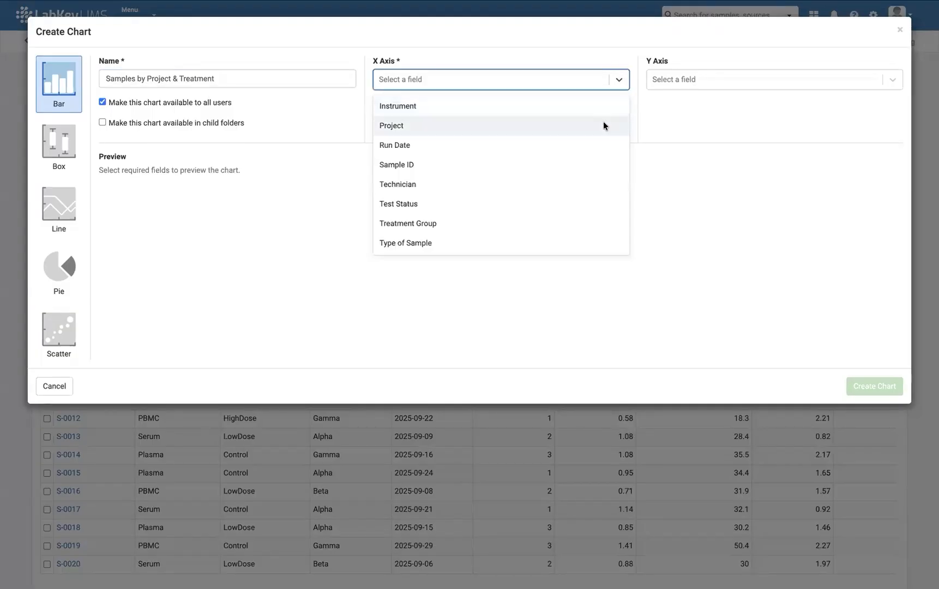
left_click(603, 123)
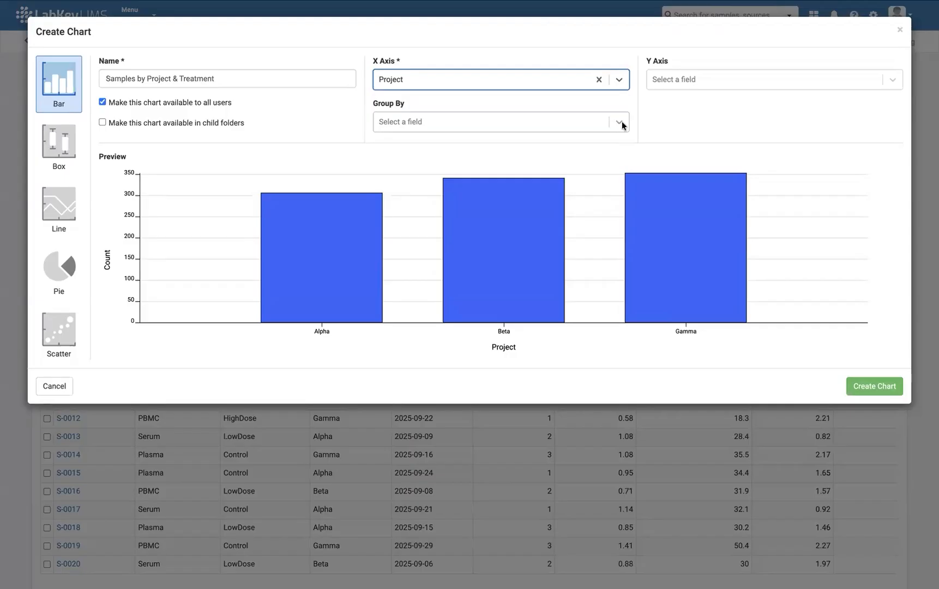
left_click(624, 125)
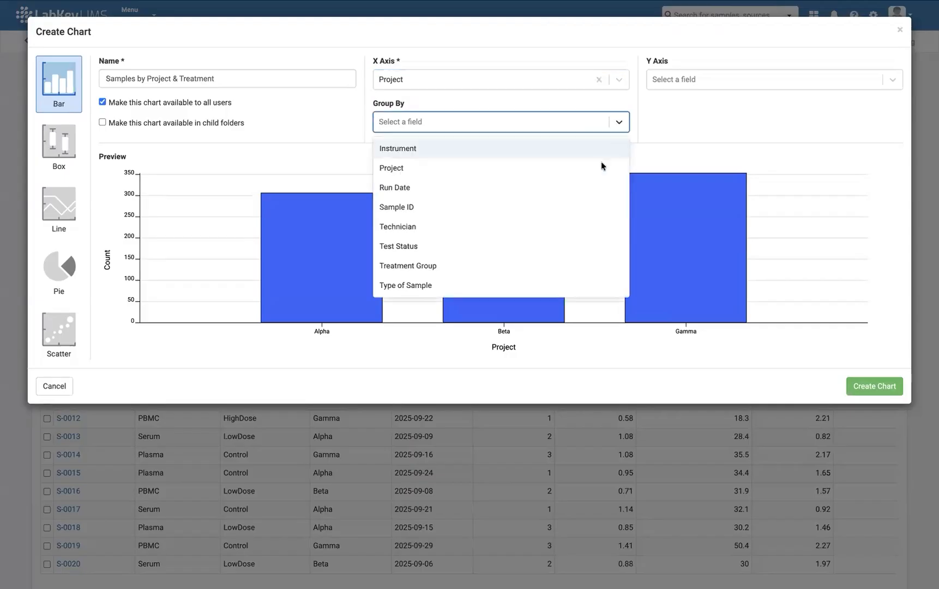
left_click(563, 264)
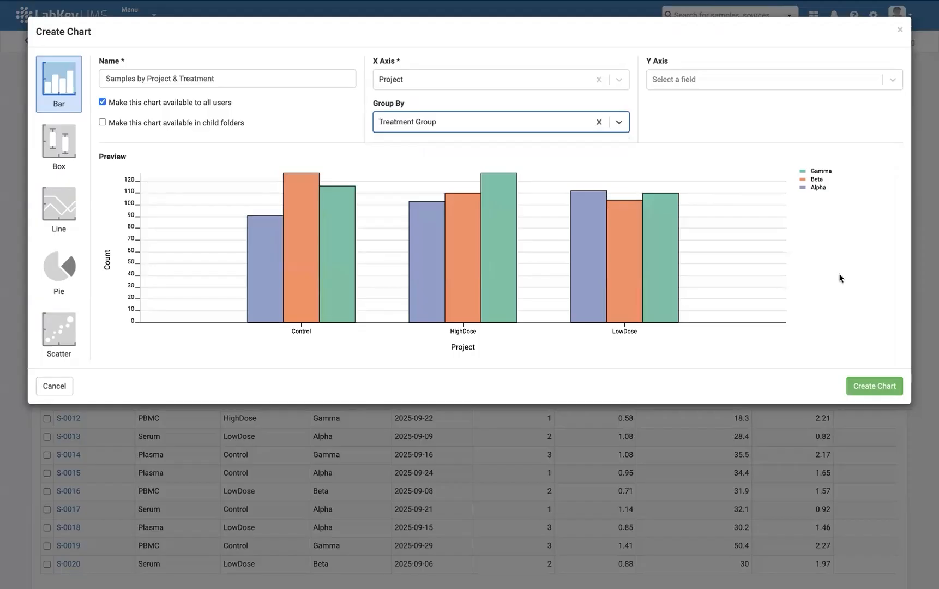
left_click(864, 386)
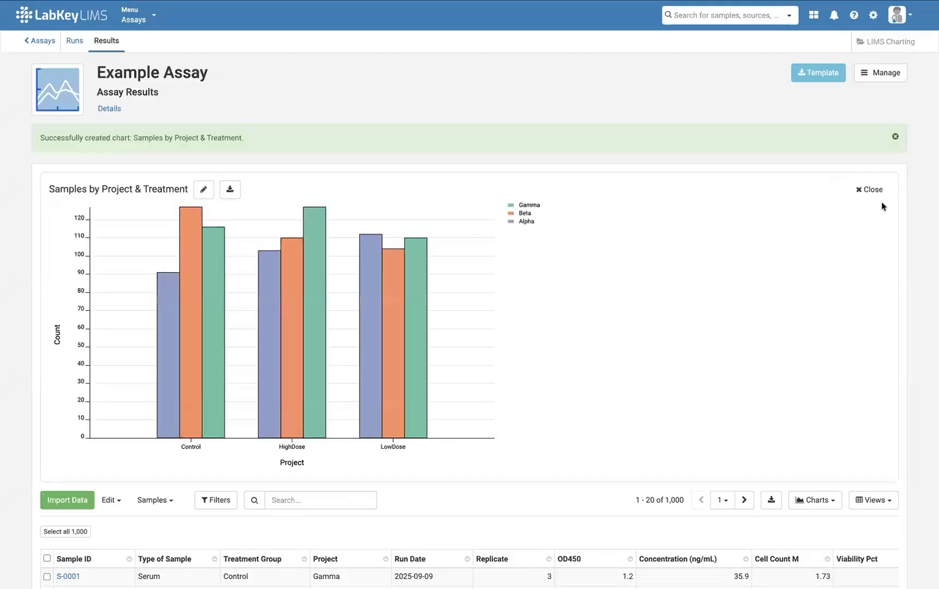
left_click(873, 190)
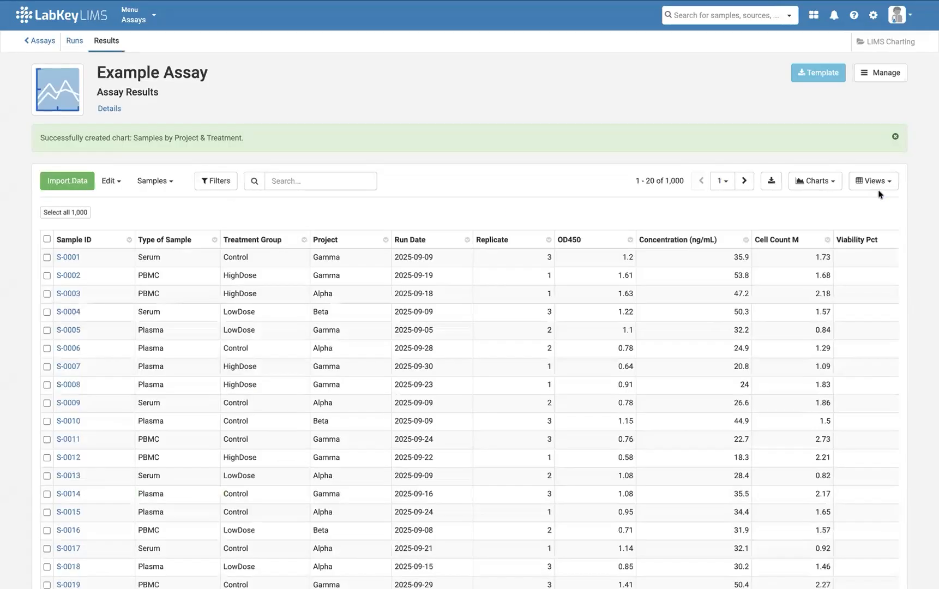
left_click(896, 139)
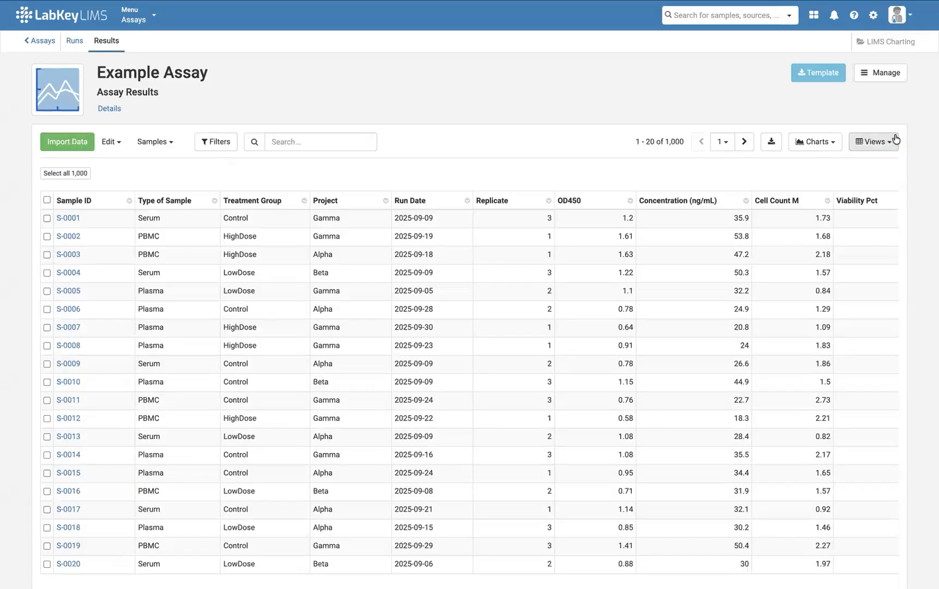
Step: Start a new line chart from the assay results and name it "Concentration over time"
left_click(830, 143)
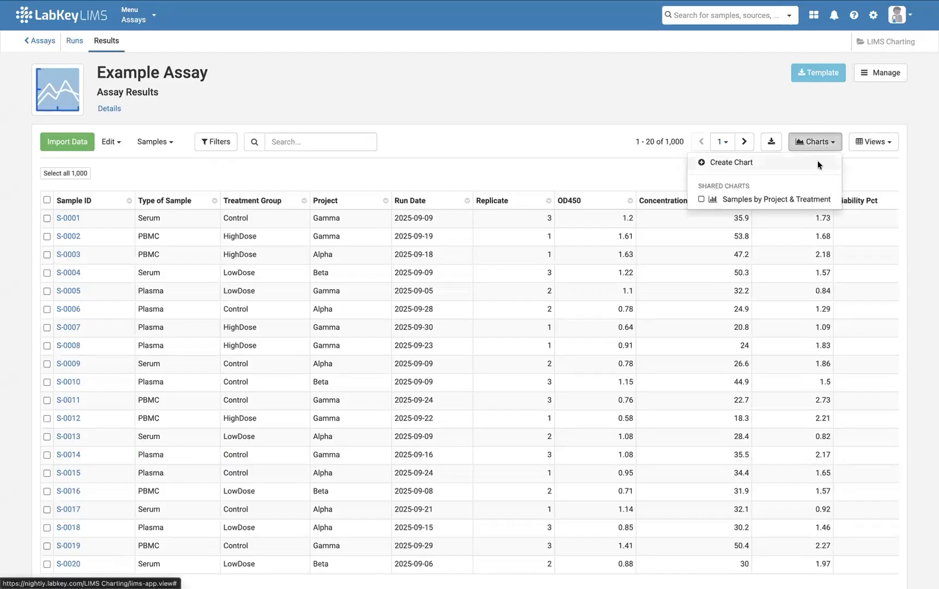
left_click(817, 161)
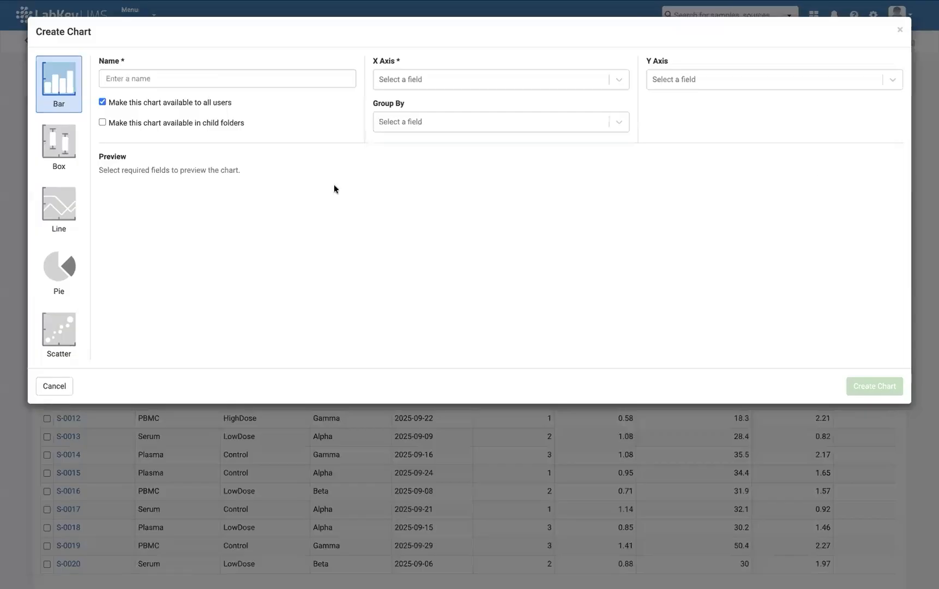
left_click(69, 214)
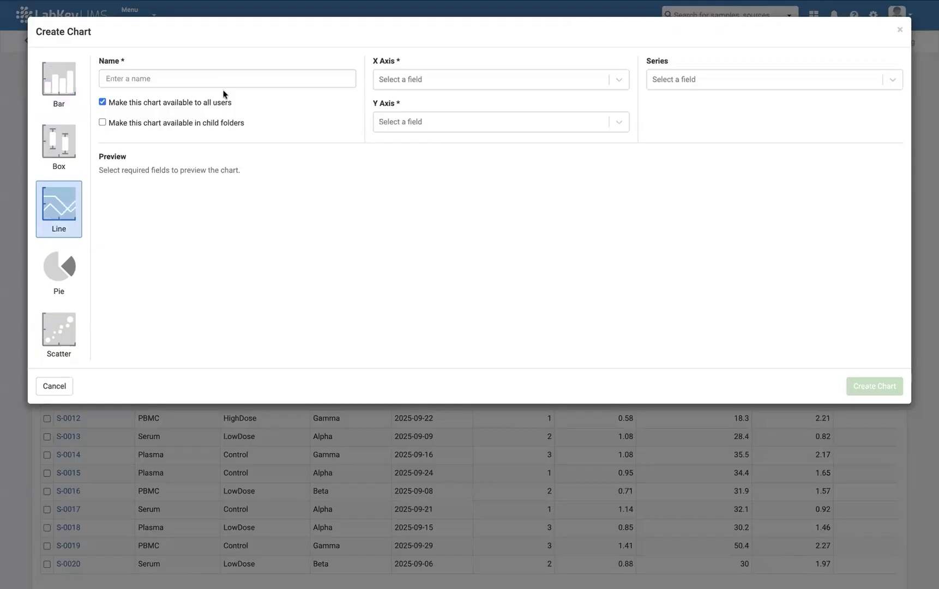
left_click(120, 79)
type("Concentration over time")
Step: Assign Run Date to the X axis and Concentration (ng/mL) to the Y axis of the line chart
left_click(453, 73)
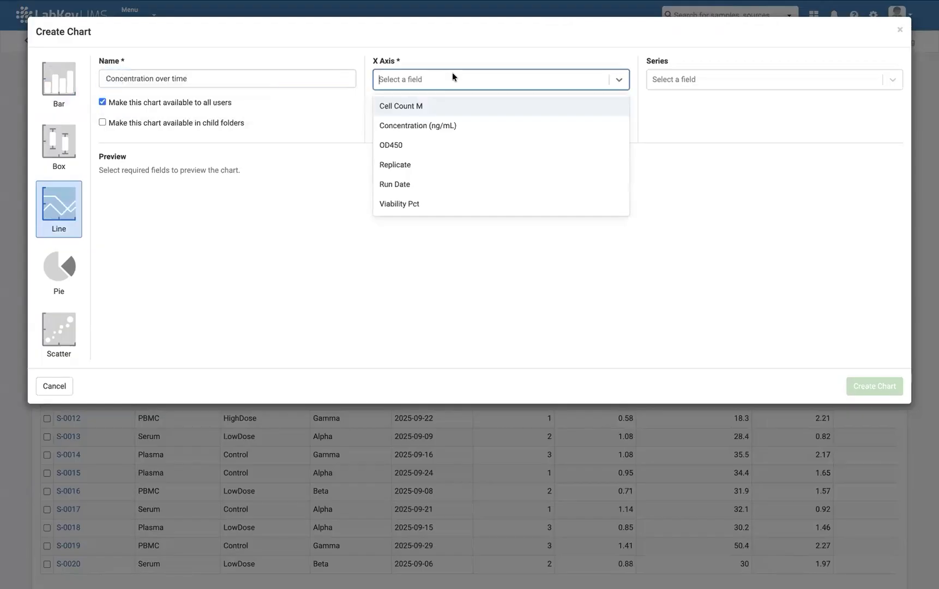
left_click(430, 184)
left_click(467, 126)
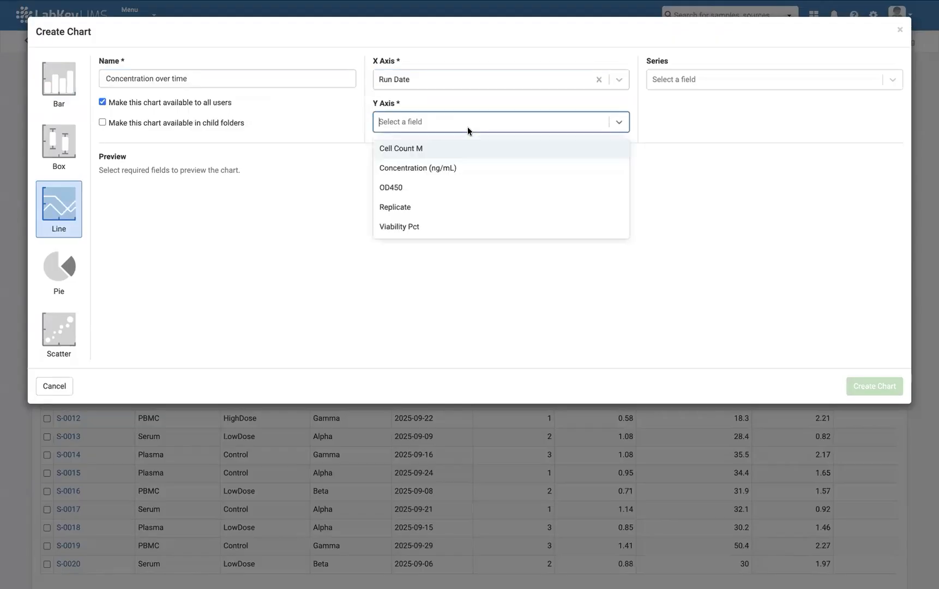
left_click(459, 166)
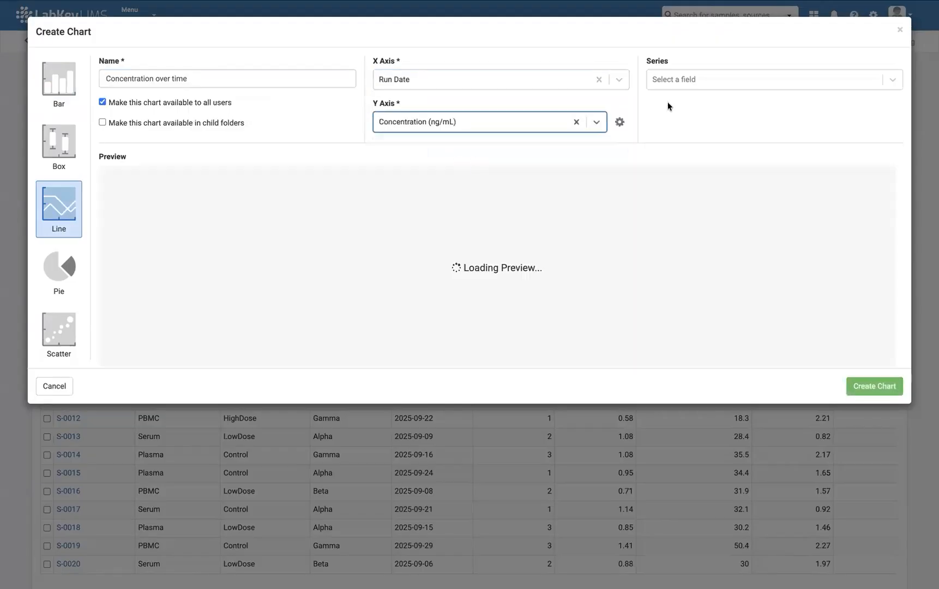
Step: Aggregate the Y-axis concentration values by Mean and show error bars as Standard Error of the Mean
left_click(619, 122)
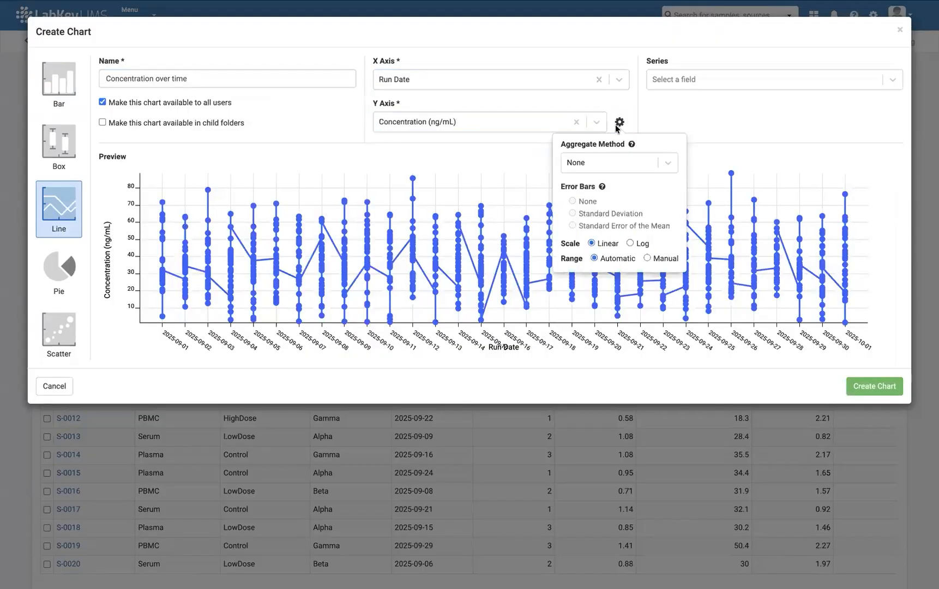
left_click(628, 162)
left_click(608, 267)
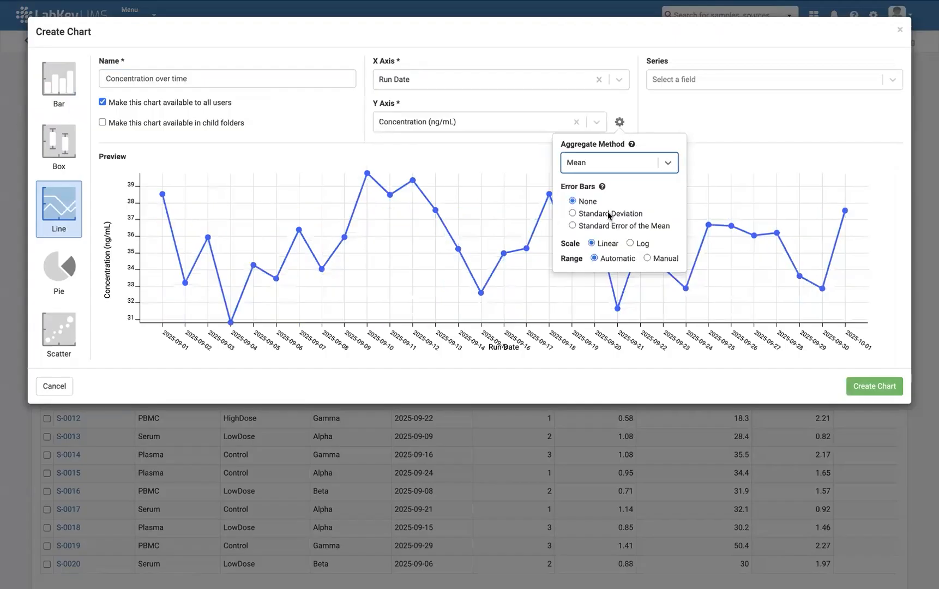
left_click(599, 226)
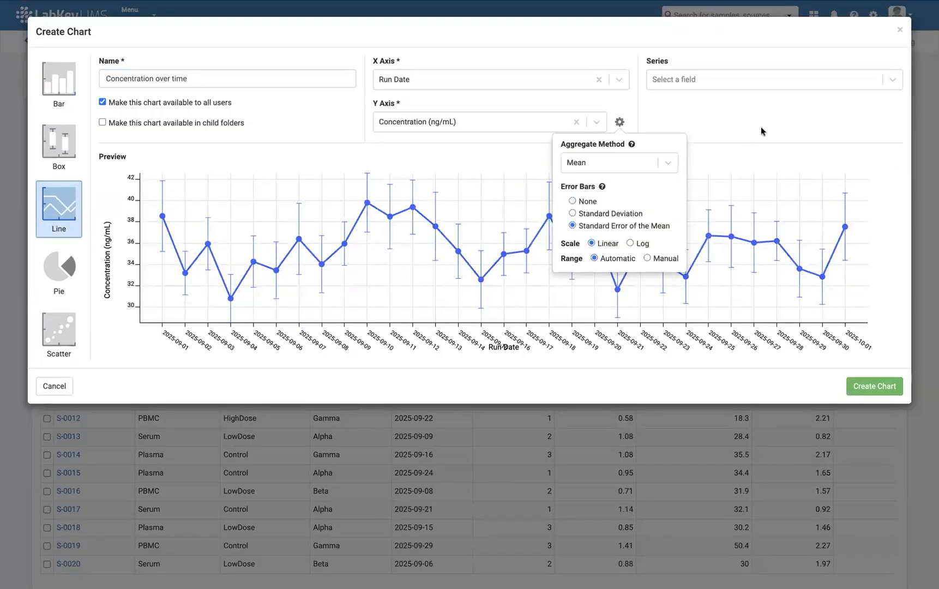
Step: Split the line chart into series by Treatment Group, create it, and close its display
left_click(888, 81)
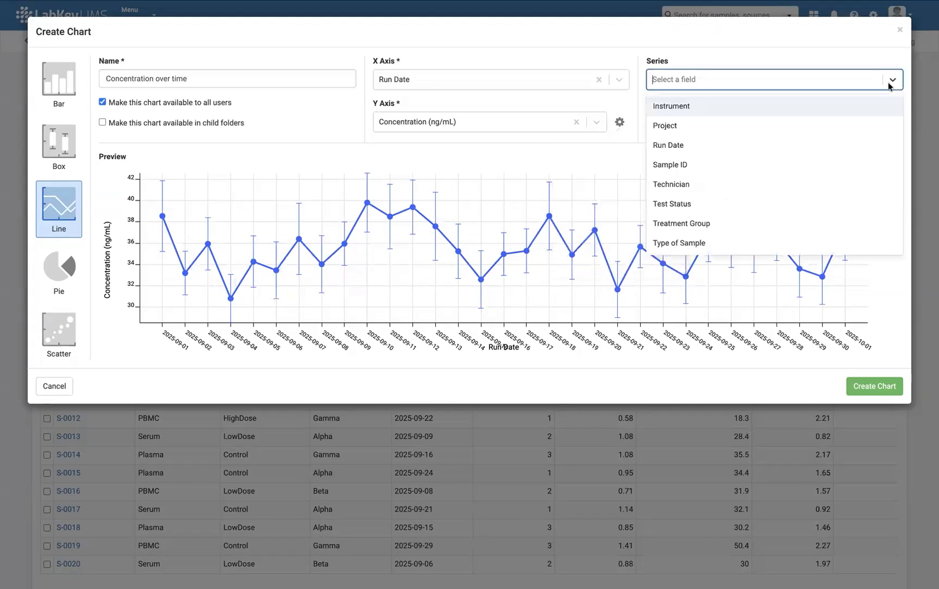
left_click(848, 221)
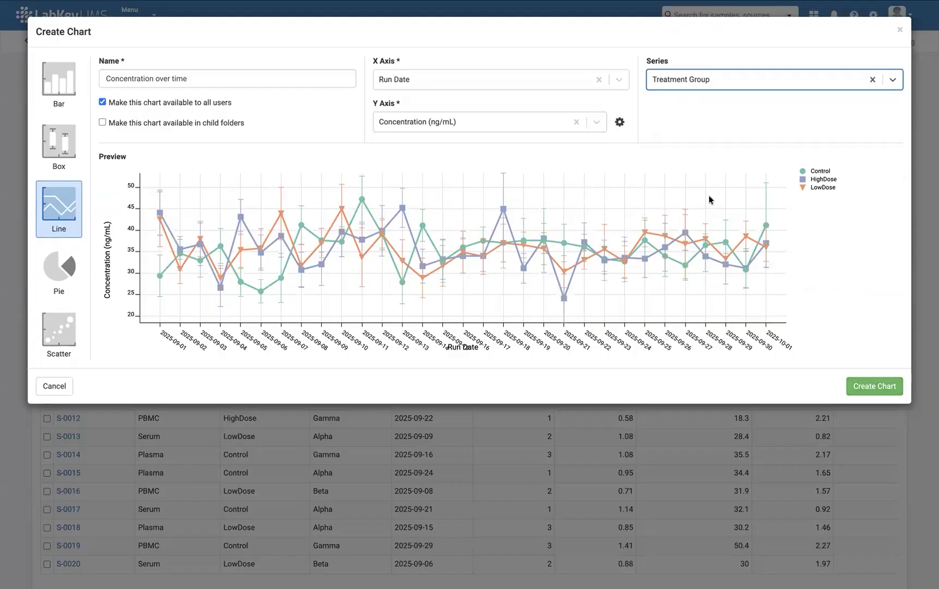
left_click(866, 382)
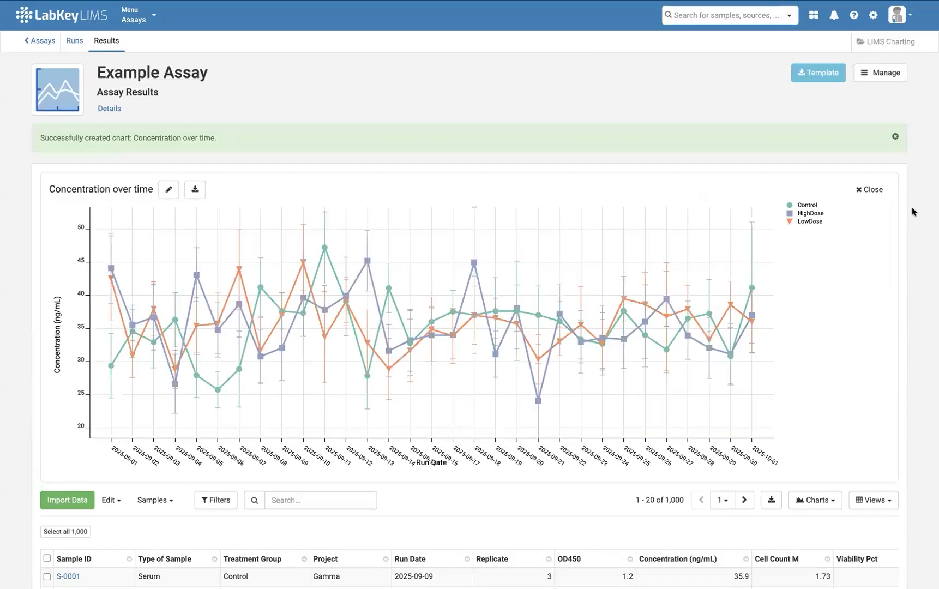
left_click(876, 193)
Step: Start another line chart from the assay results and name it "OD vs concentration by project"
left_click(832, 185)
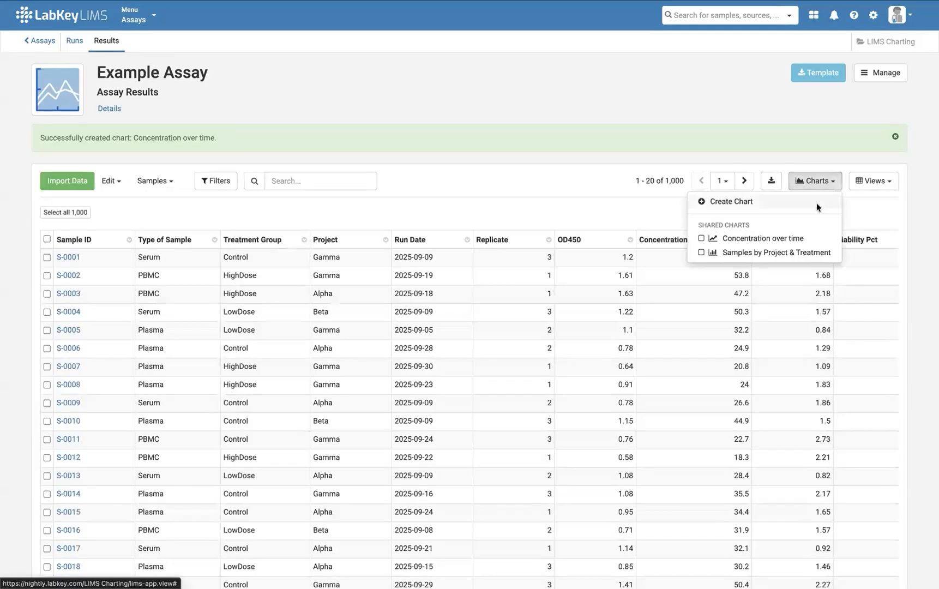
left_click(816, 204)
left_click(64, 207)
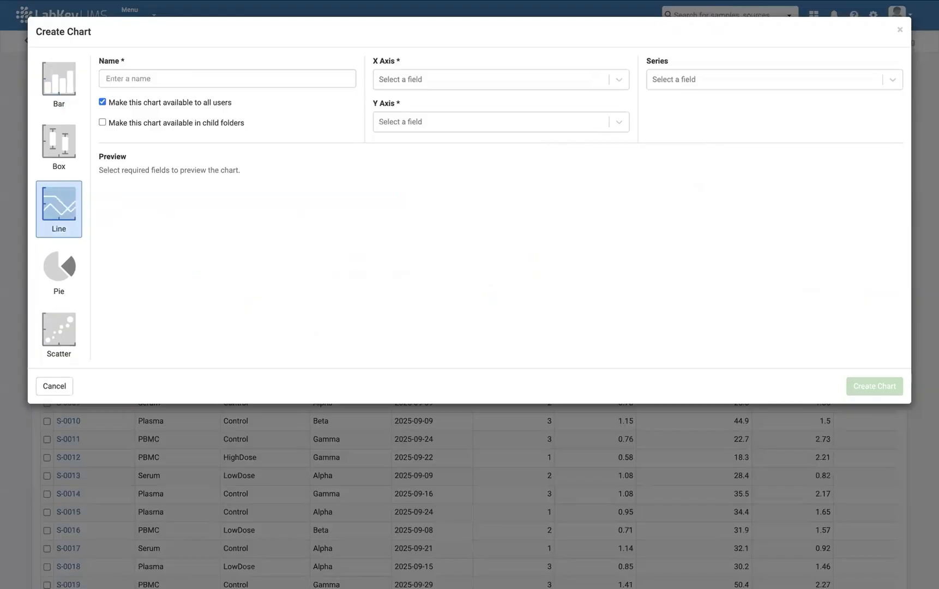
left_click(159, 78)
type("OD vs concentration by project")
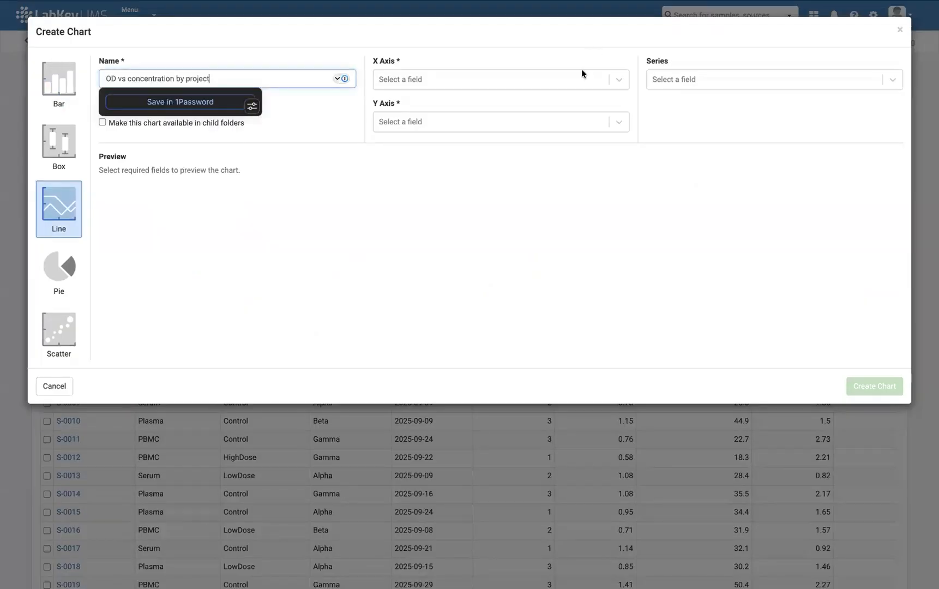
Step: Assign OD450 to the X axis and Concentration (ng/mL) to the Y axis
left_click(578, 76)
left_click(552, 141)
left_click(555, 123)
left_click(539, 168)
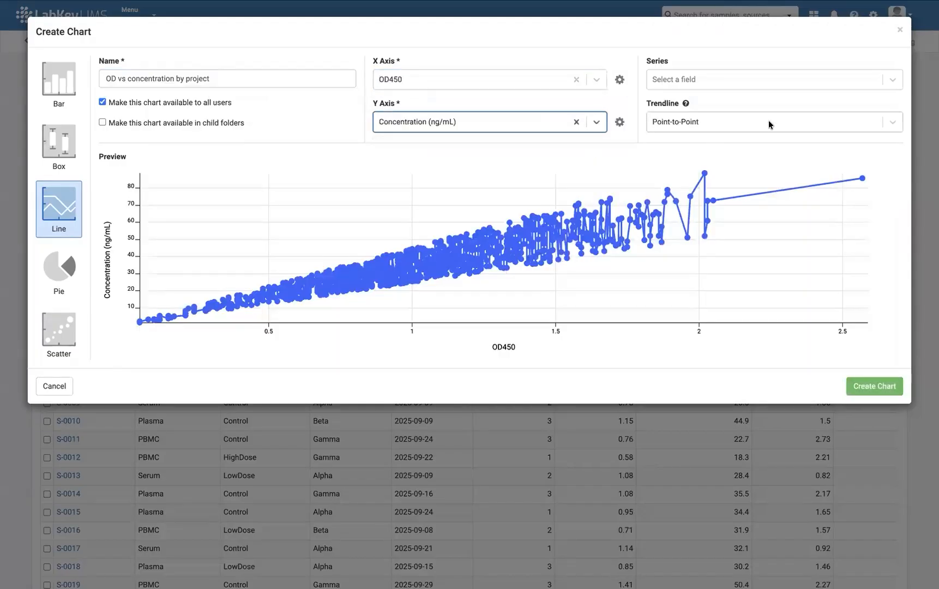
Step: Split the OD450 chart into series by Project and fit a Linear Regression trendline
left_click(692, 80)
left_click(686, 127)
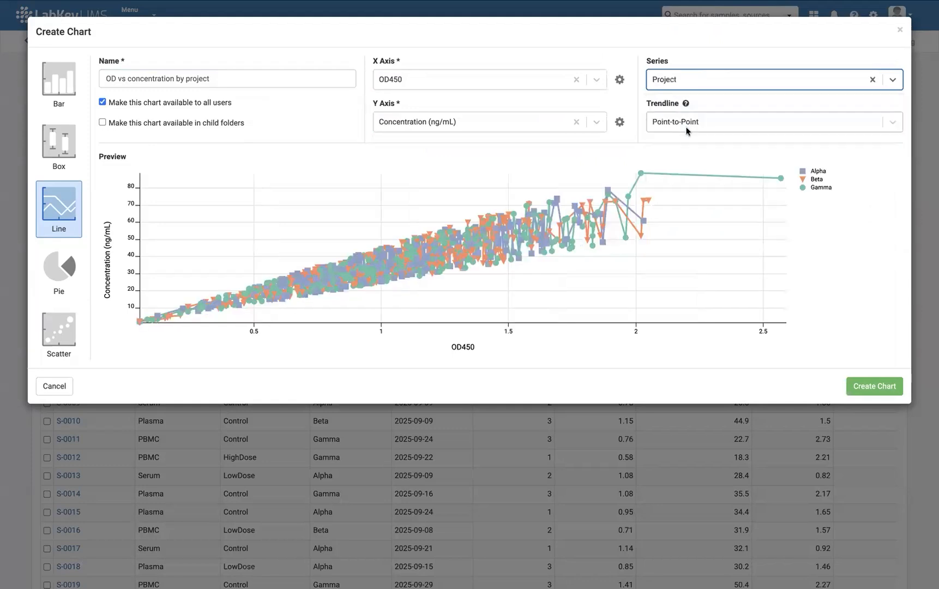
left_click(741, 120)
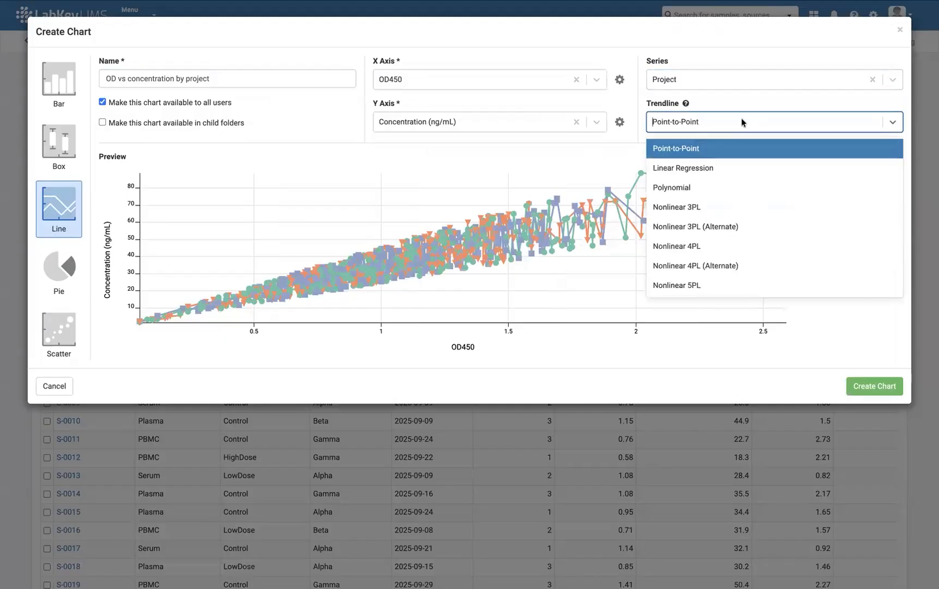
left_click(719, 169)
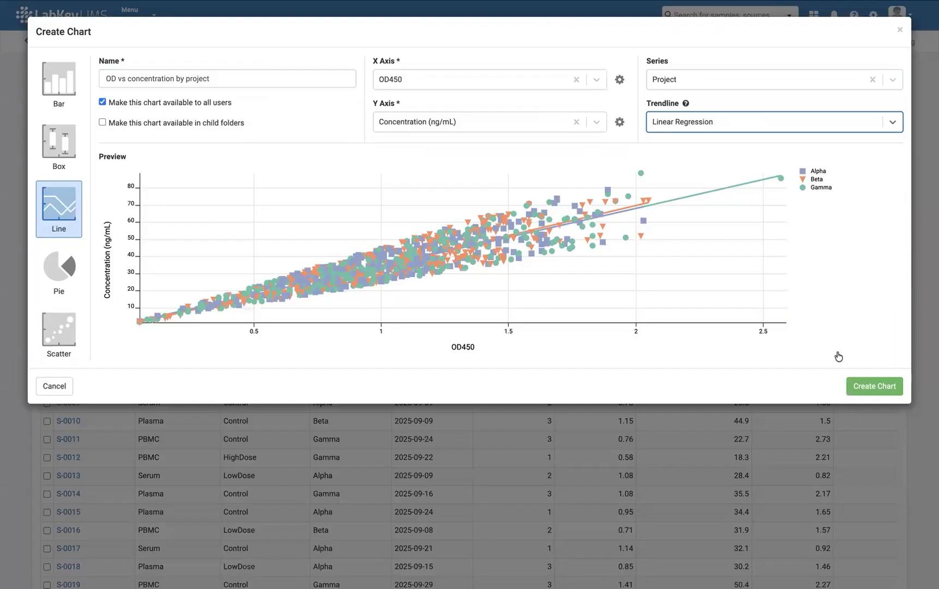
Step: Create the OD vs concentration chart, then close its display and dismiss the success notifications
left_click(863, 389)
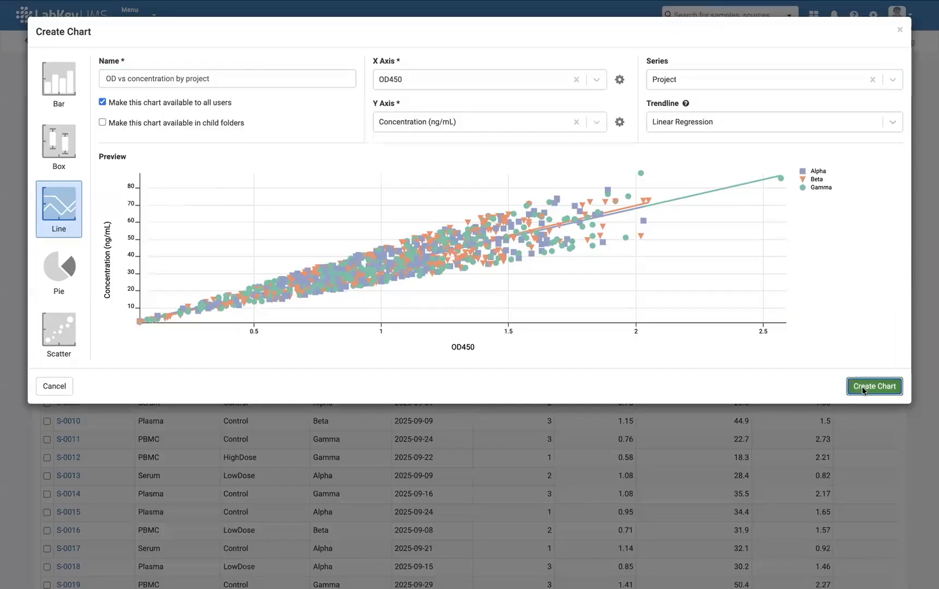
left_click(881, 201)
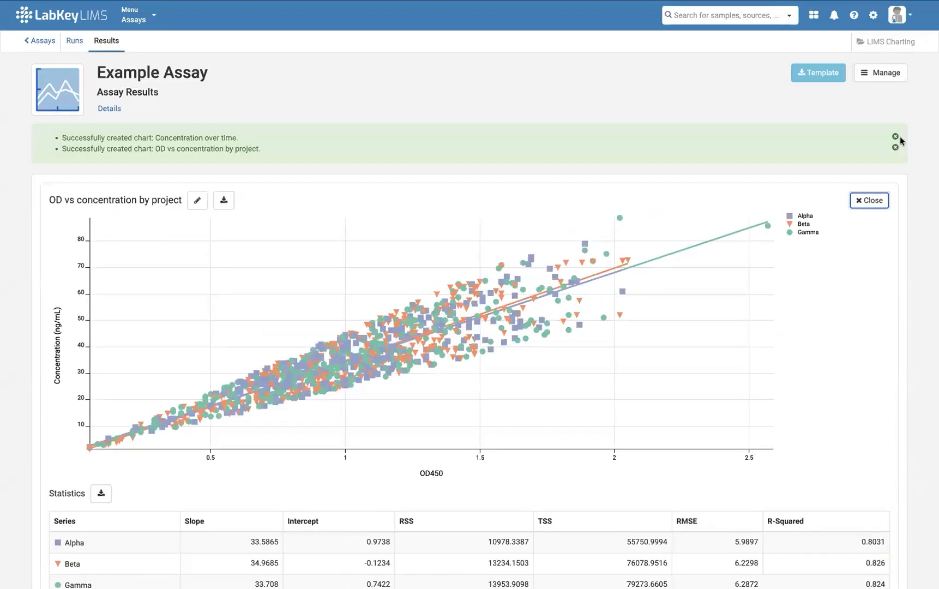
left_click(895, 136)
left_click(896, 138)
Step: Display the shared charts "Concentration over time" and "Samples by Project & Treatment" together above the results grid
left_click(826, 145)
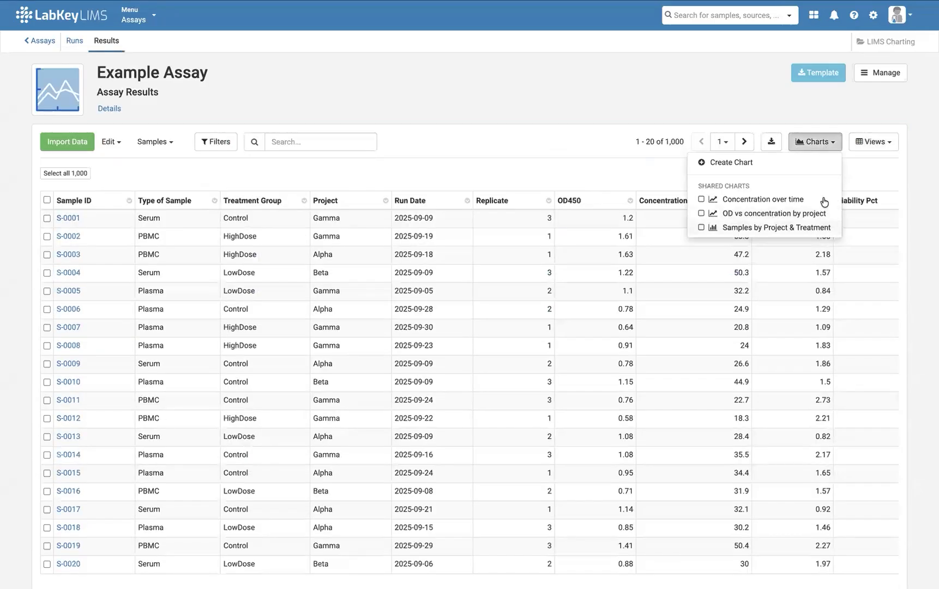
left_click(704, 199)
left_click(797, 458)
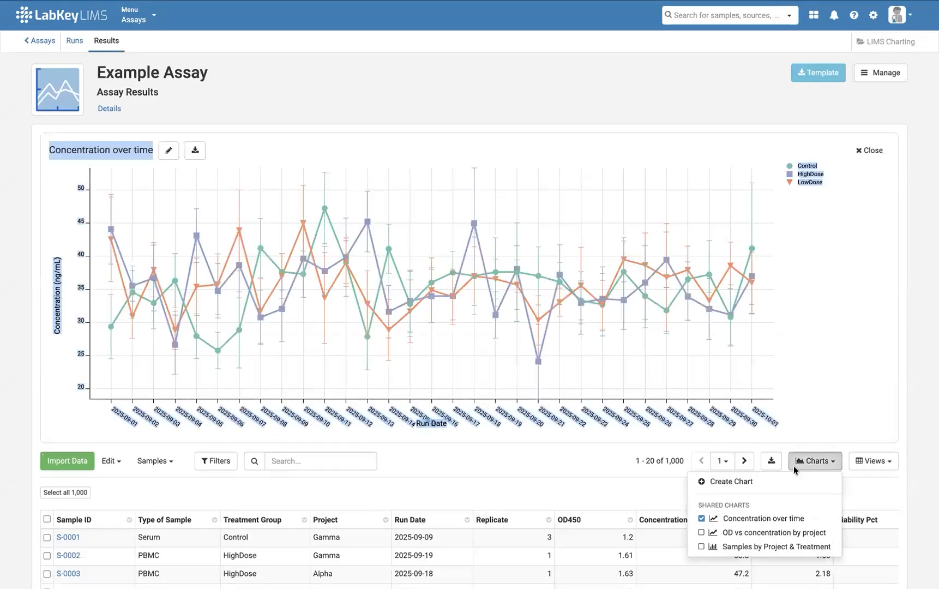
left_click(703, 546)
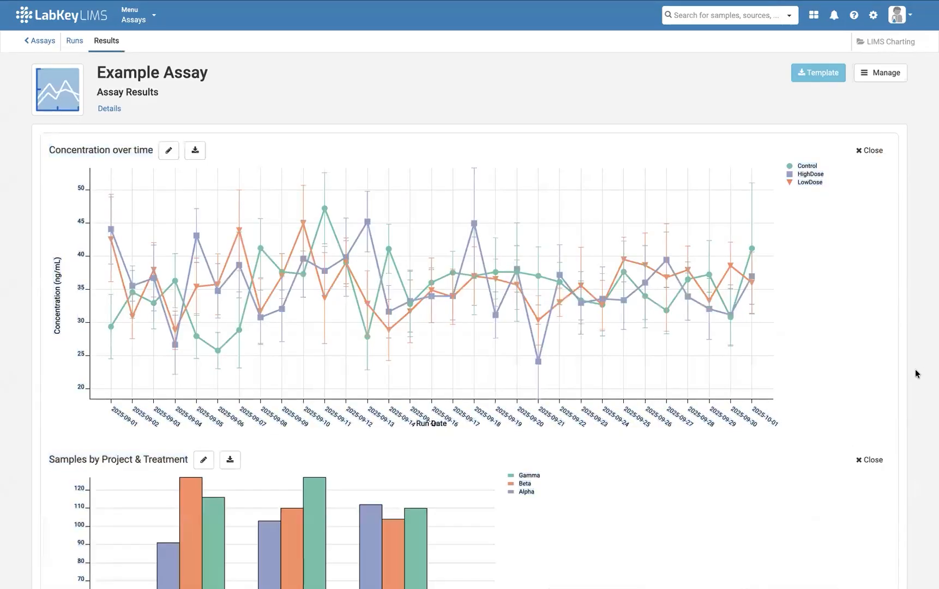
Step: Filter the assay results grid to show only rows whose Project value is Beta
scroll(916, 368, "down", 7)
scroll(916, 369, "down", 1)
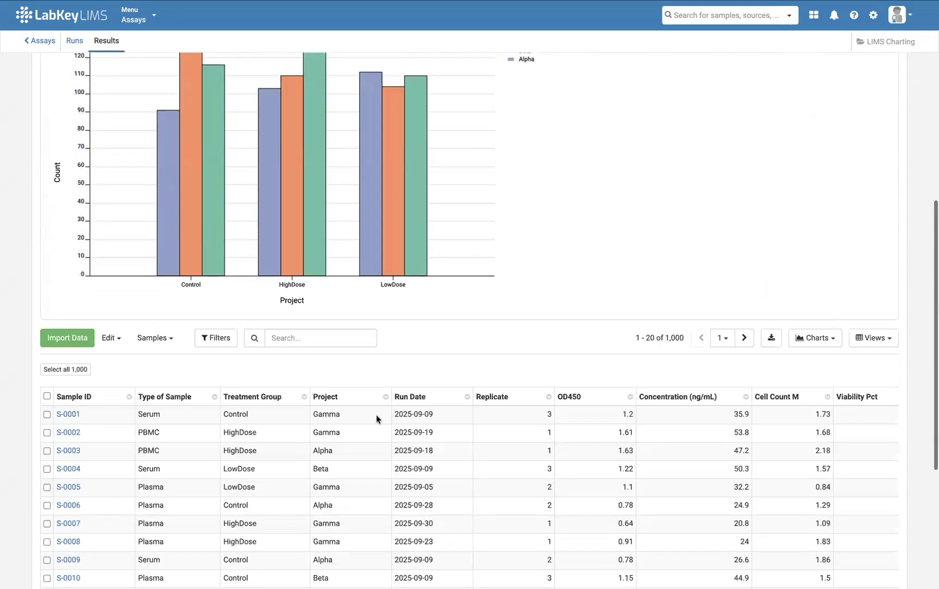
left_click(340, 401)
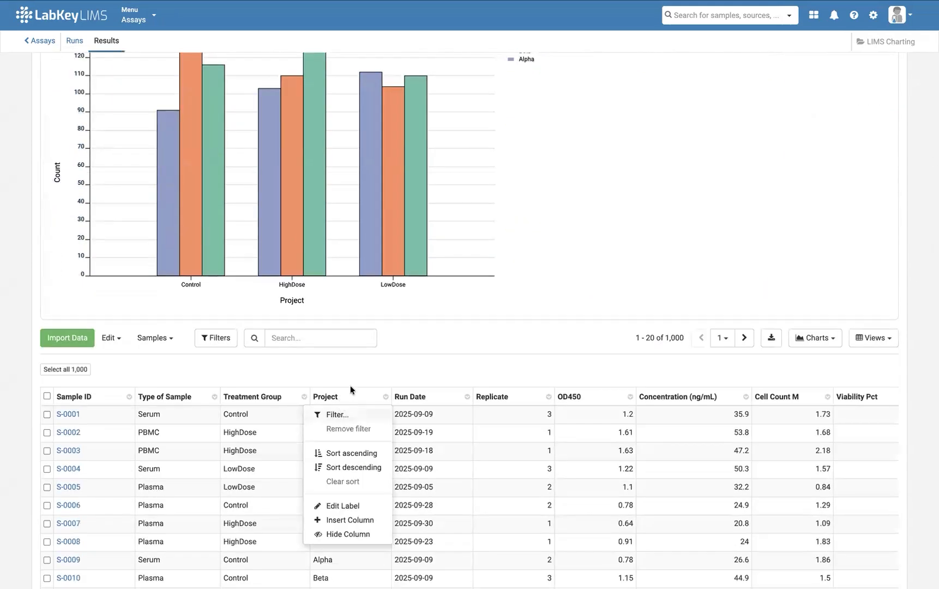
left_click(338, 414)
left_click(420, 164)
left_click(689, 355)
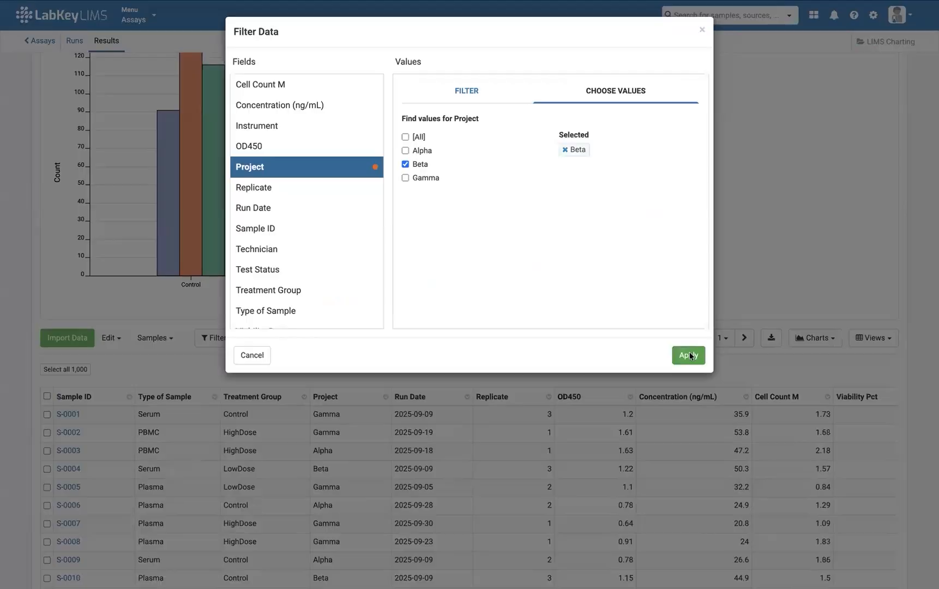
Step: Review the edit settings of the "Samples by Project & Treatment" chart and leave them without saving
scroll(690, 356, "down", 5)
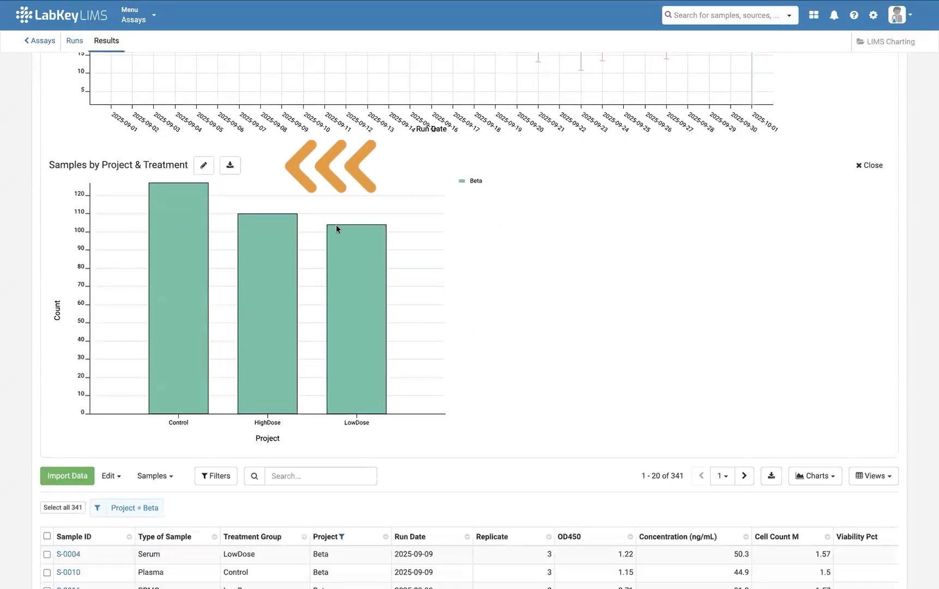
left_click(201, 165)
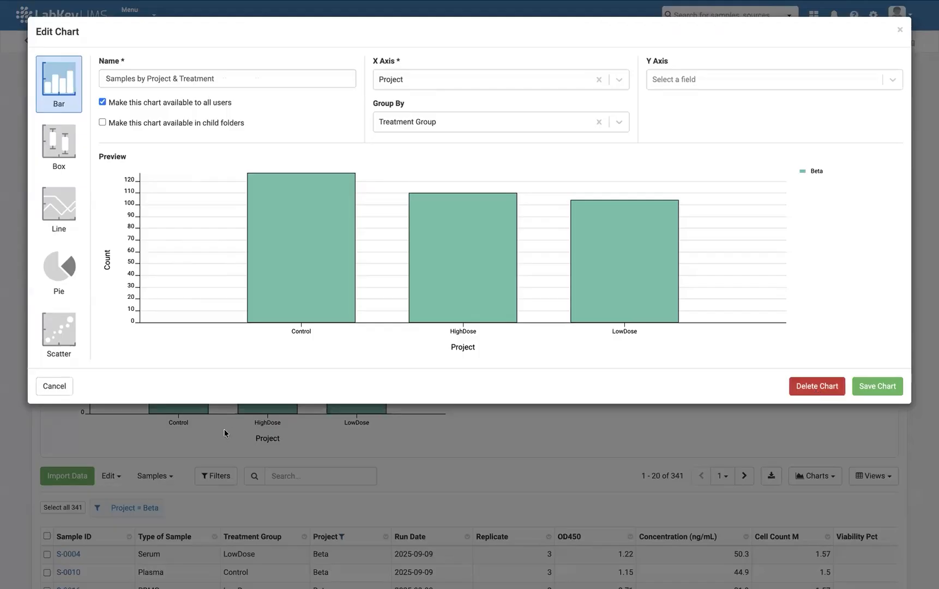
left_click(58, 388)
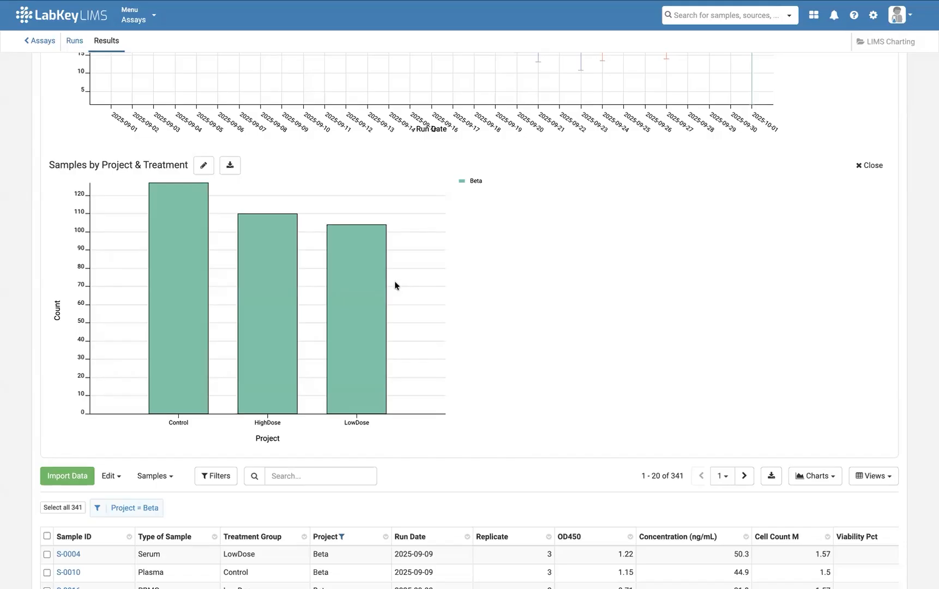
Step: Export the "Samples by Project & Treatment" chart as a PNG and close the exported image
left_click(230, 165)
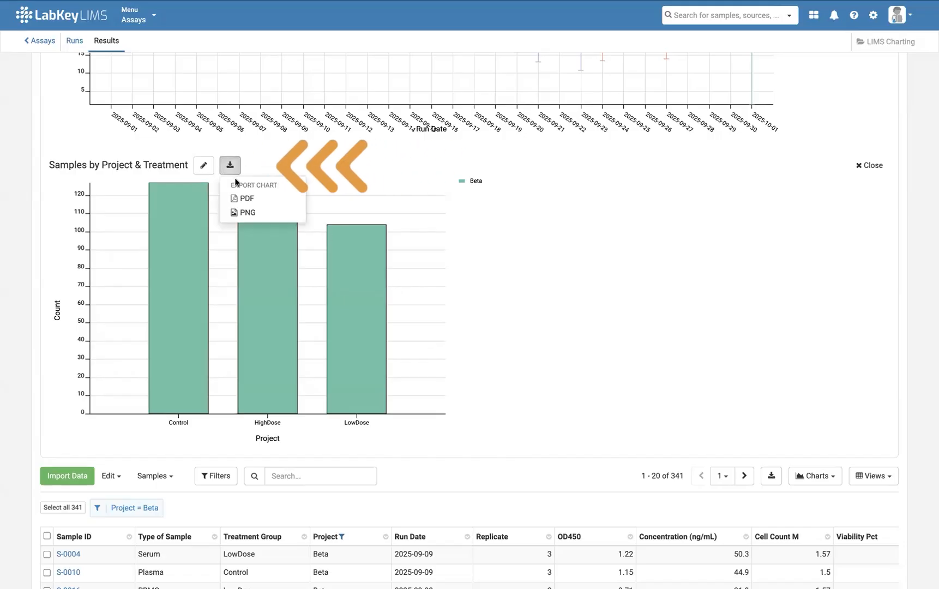
left_click(246, 212)
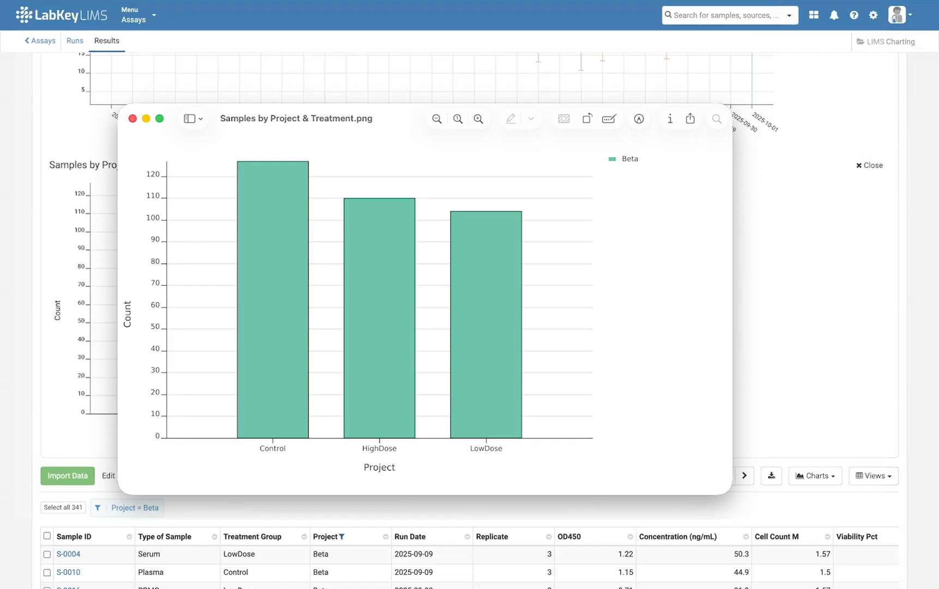
key("super+w")
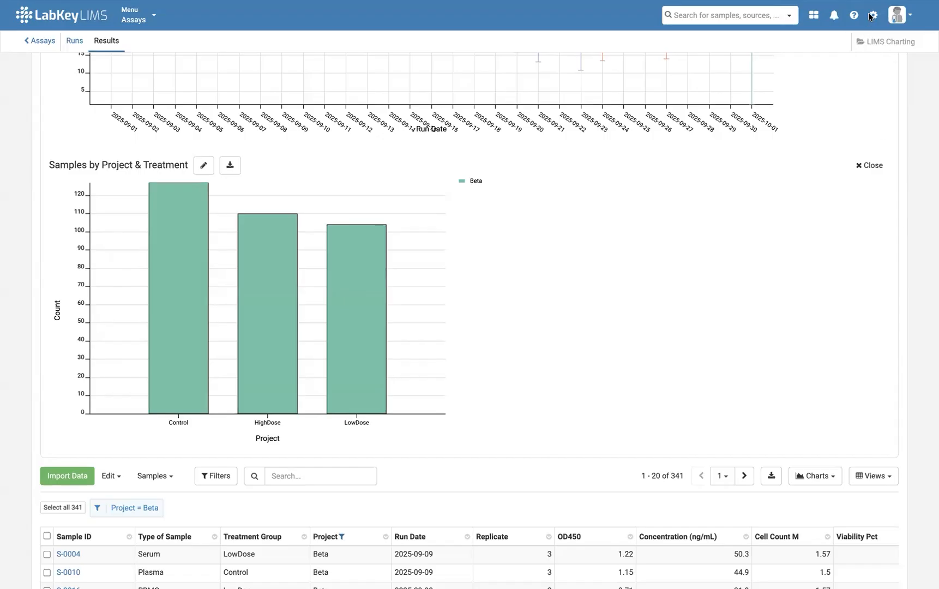
scroll(773, 291, "up", 5)
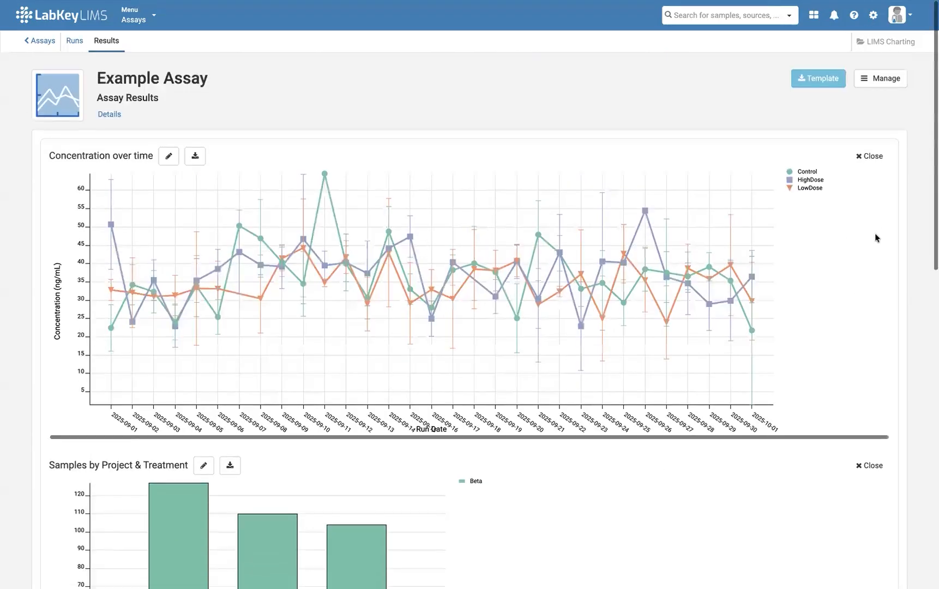